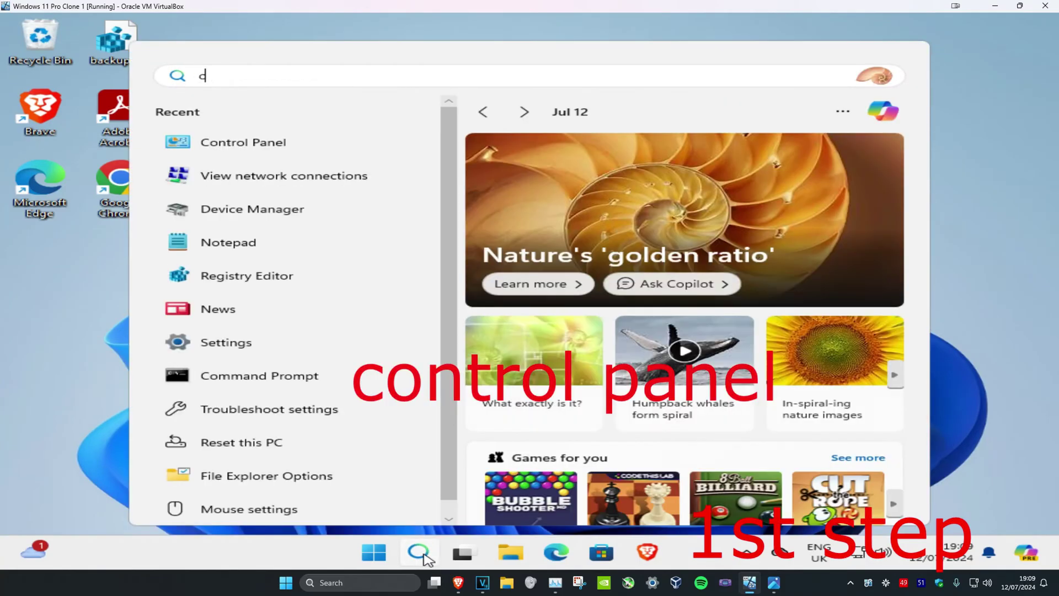
text(control)
Open Control Panel in category view and go to Network and Internet
click(380, 186)
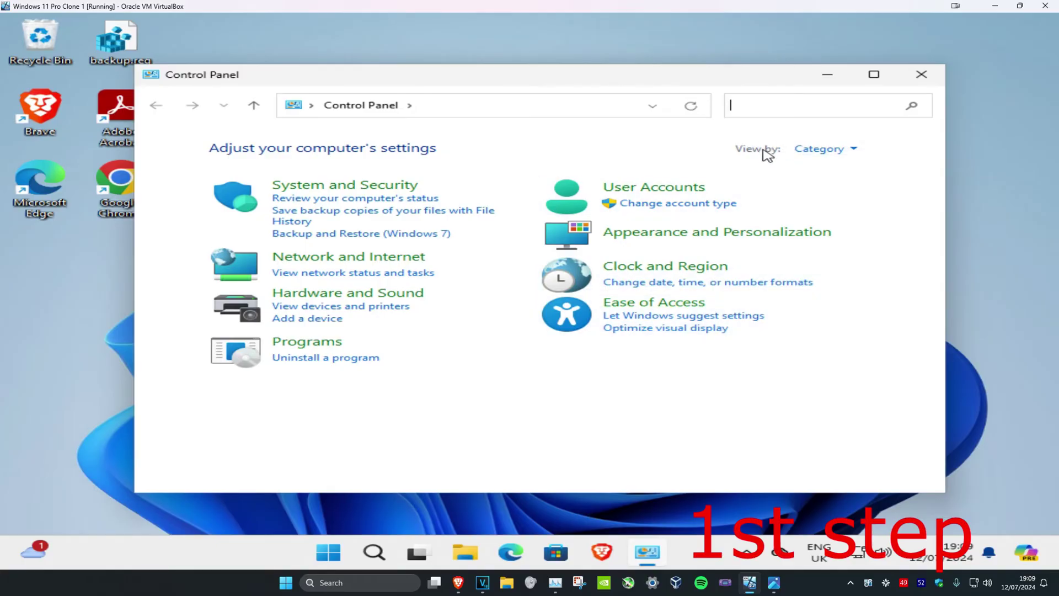
click(825, 149)
click(847, 169)
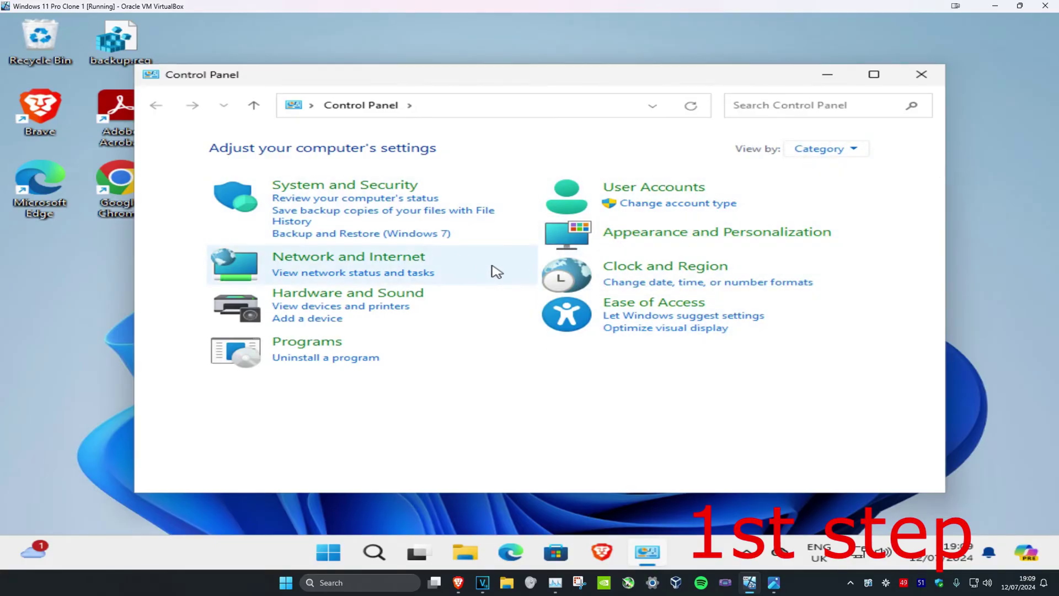
click(349, 256)
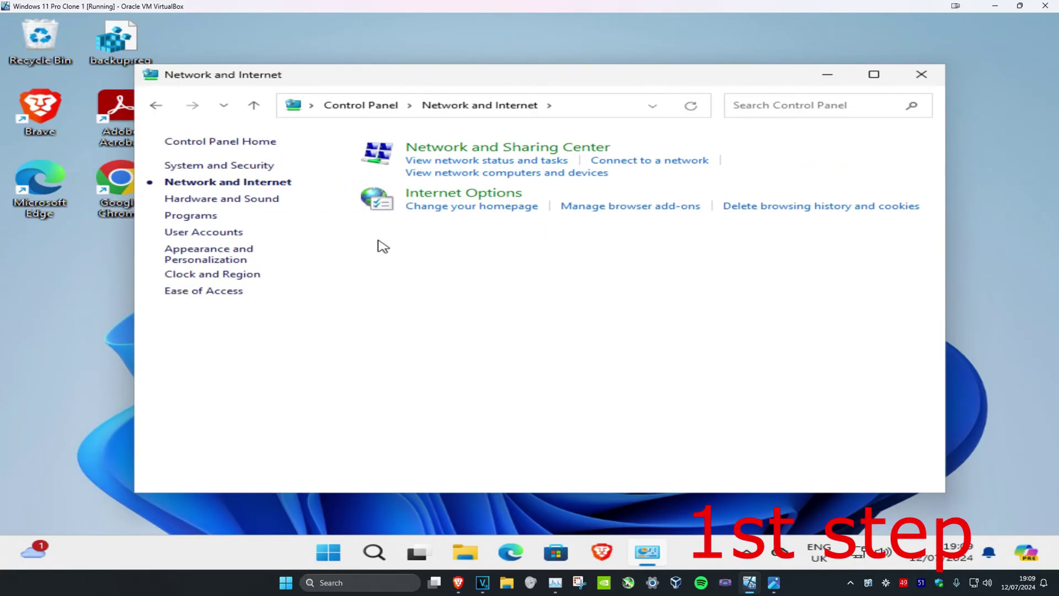
Open the Network and Sharing Center page
click(507, 151)
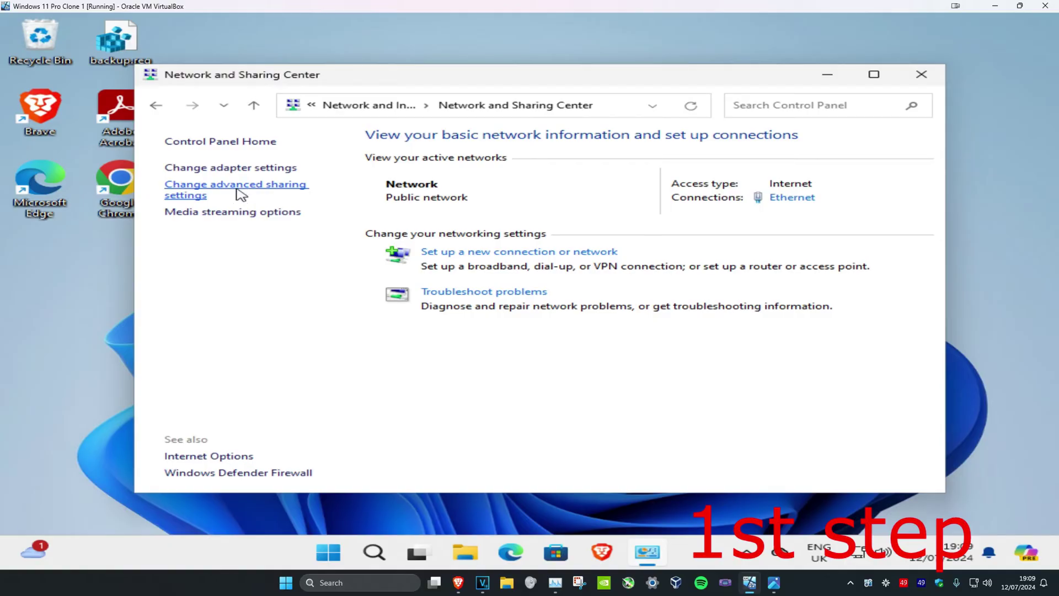
Turn on network discovery and file and printer sharing for public and private networks
click(241, 193)
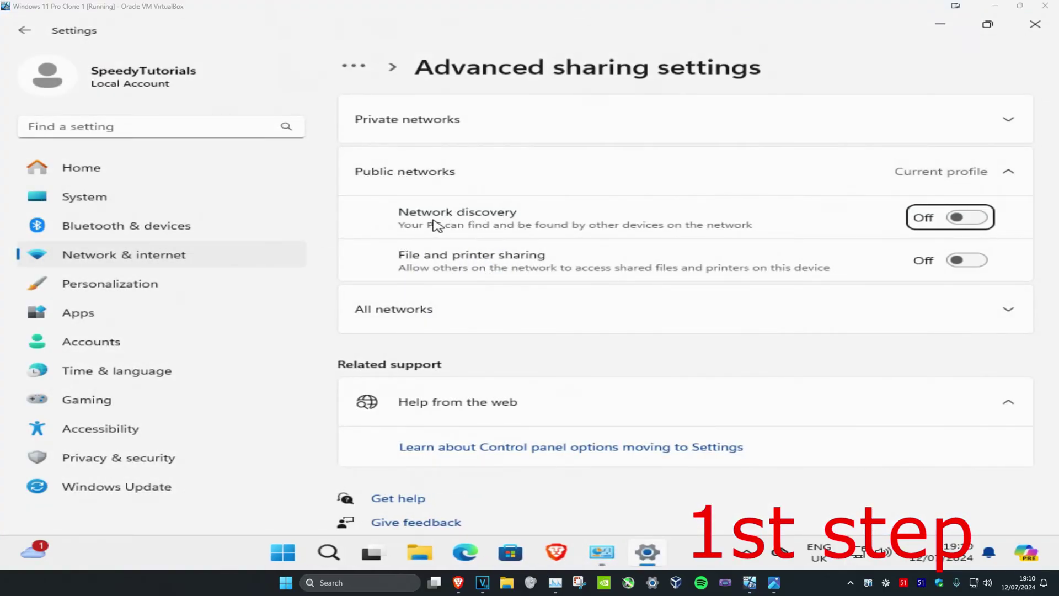
click(951, 216)
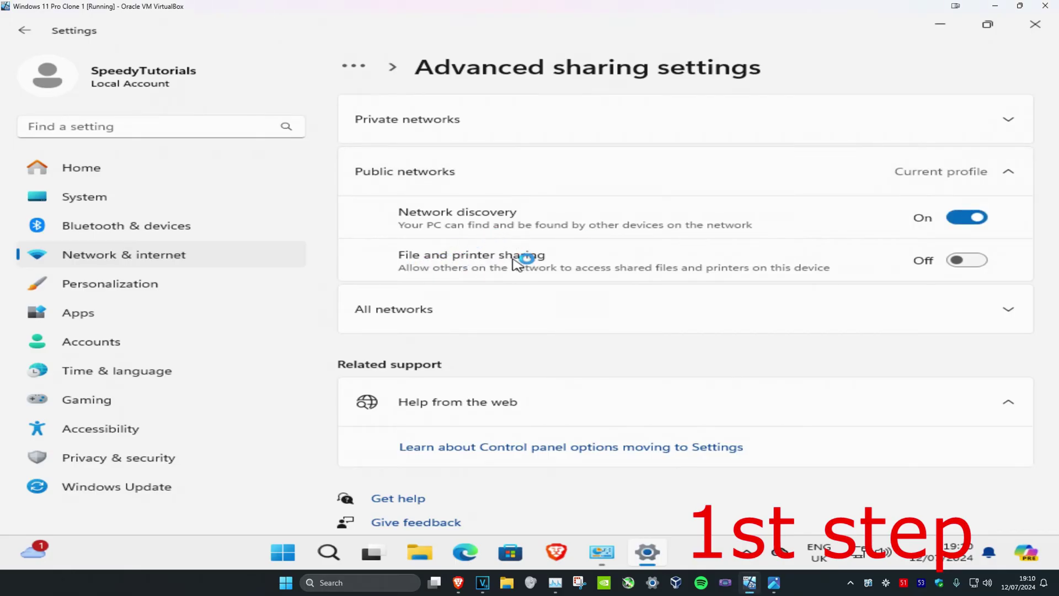
click(960, 260)
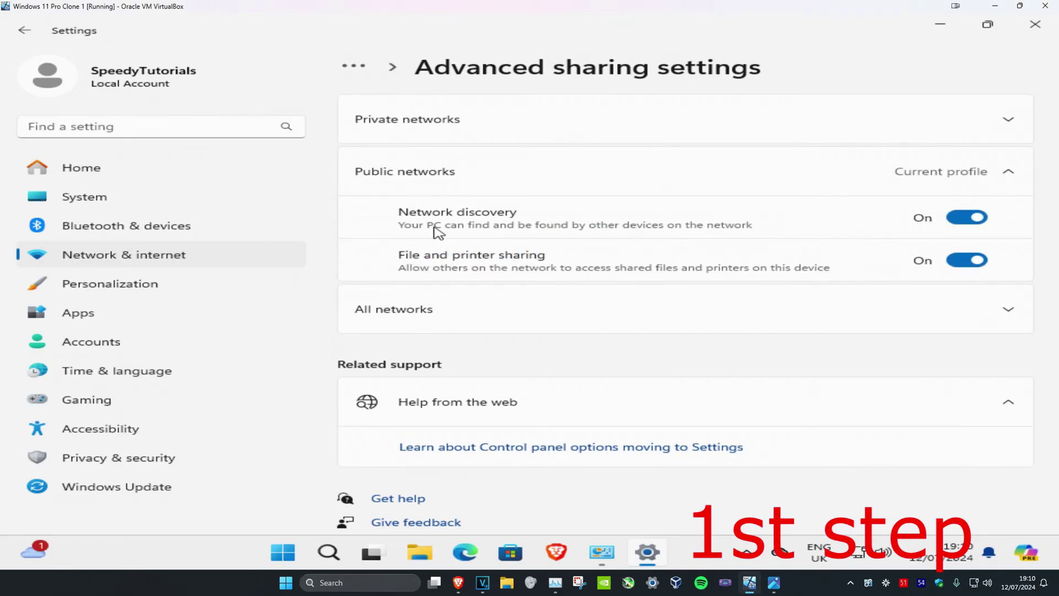
click(454, 124)
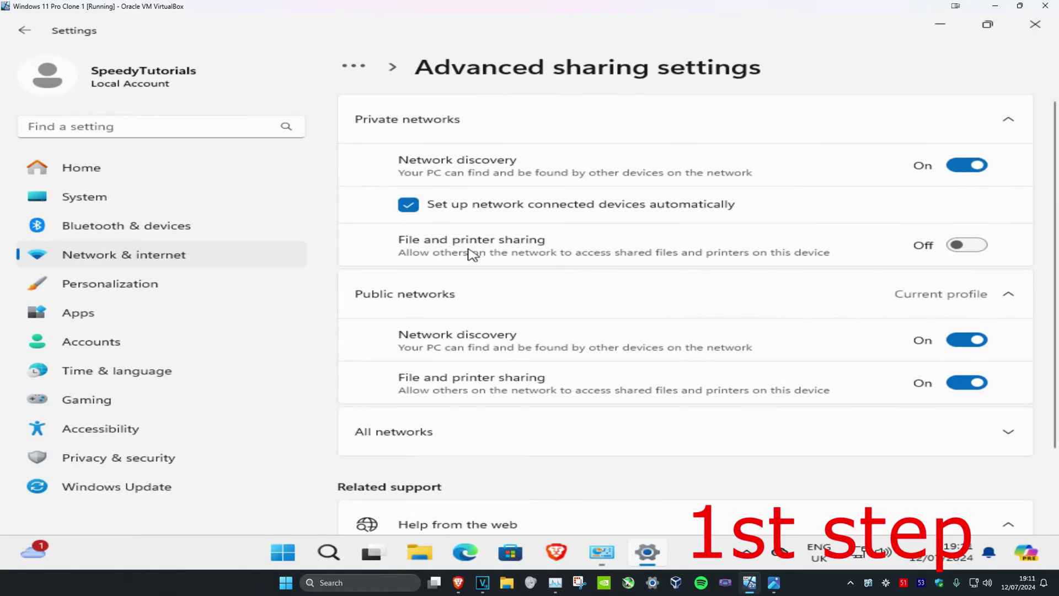
click(967, 245)
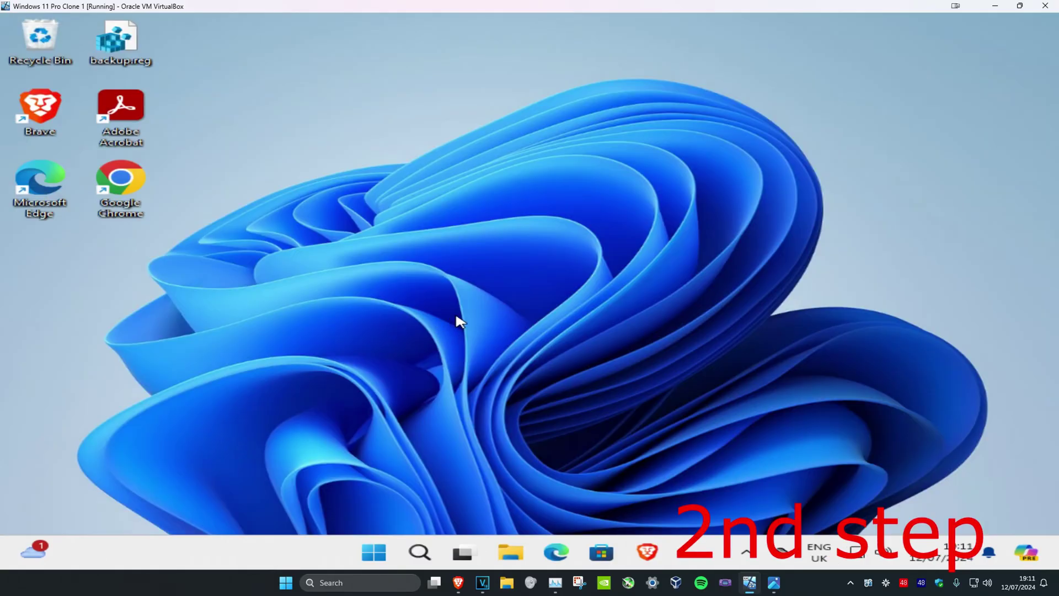
Search 'printer' and open the Microsoft Print to PDF page under Printers & scanners
click(417, 552)
text(printer)
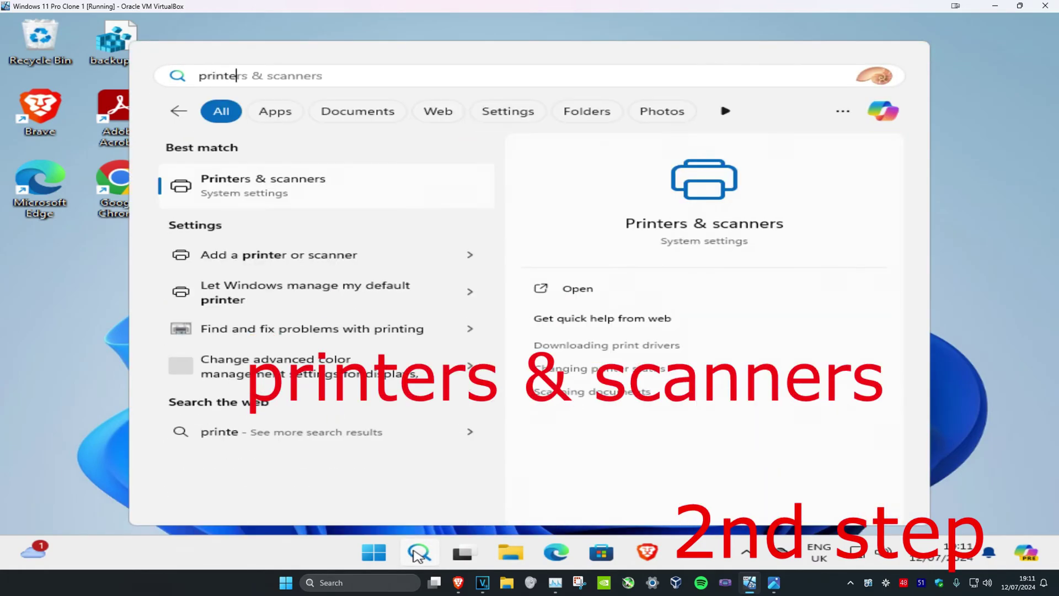
click(358, 193)
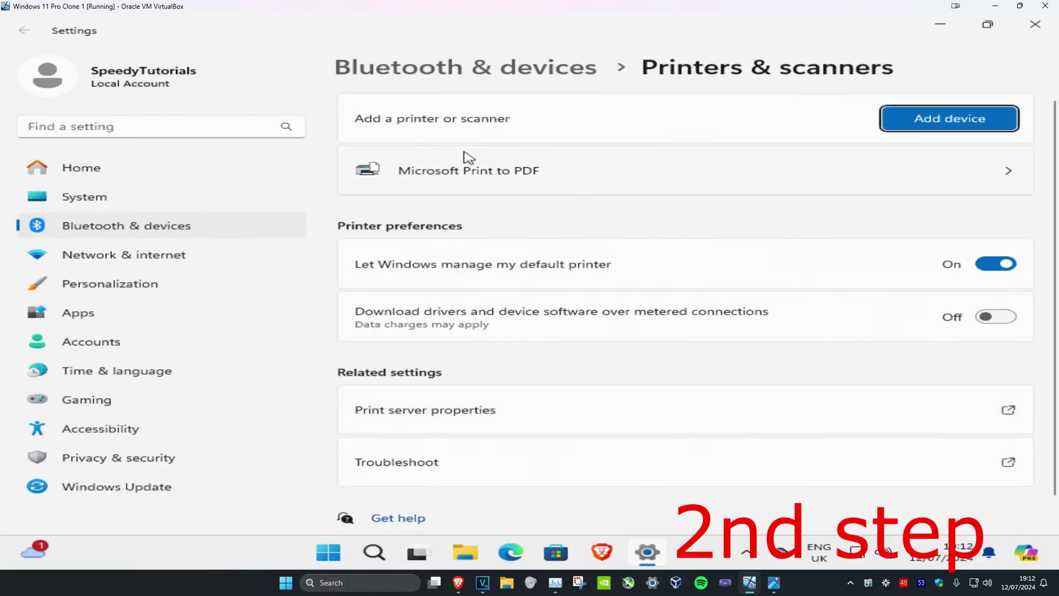
click(505, 174)
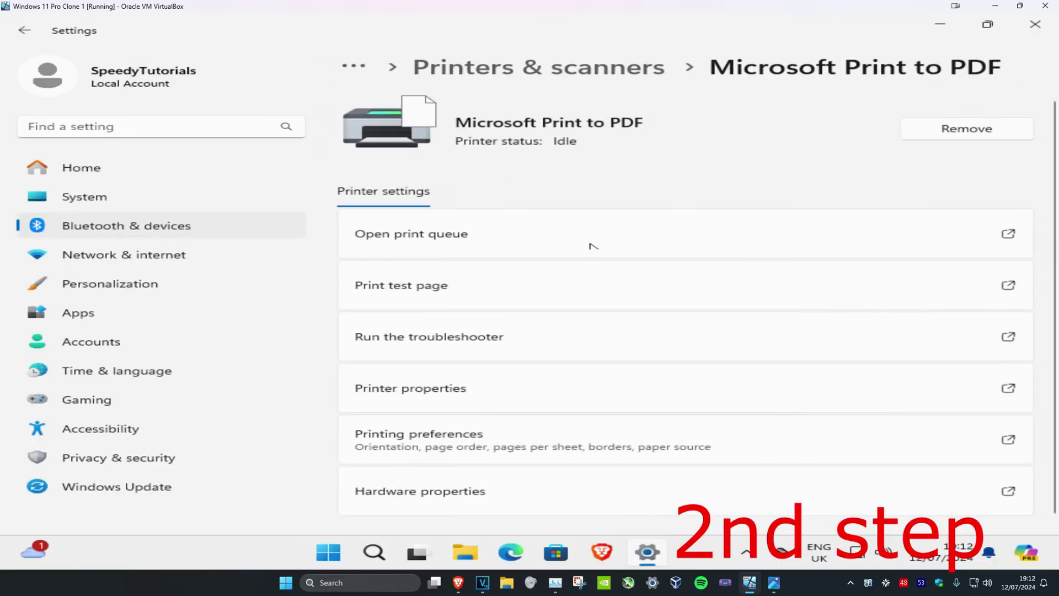
click(461, 392)
click(547, 193)
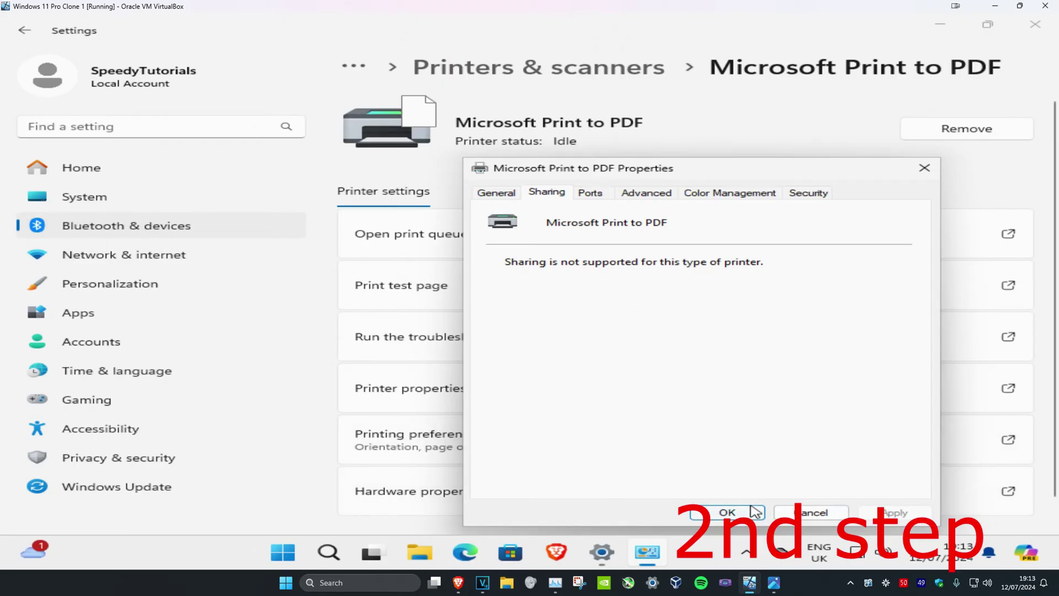
click(729, 514)
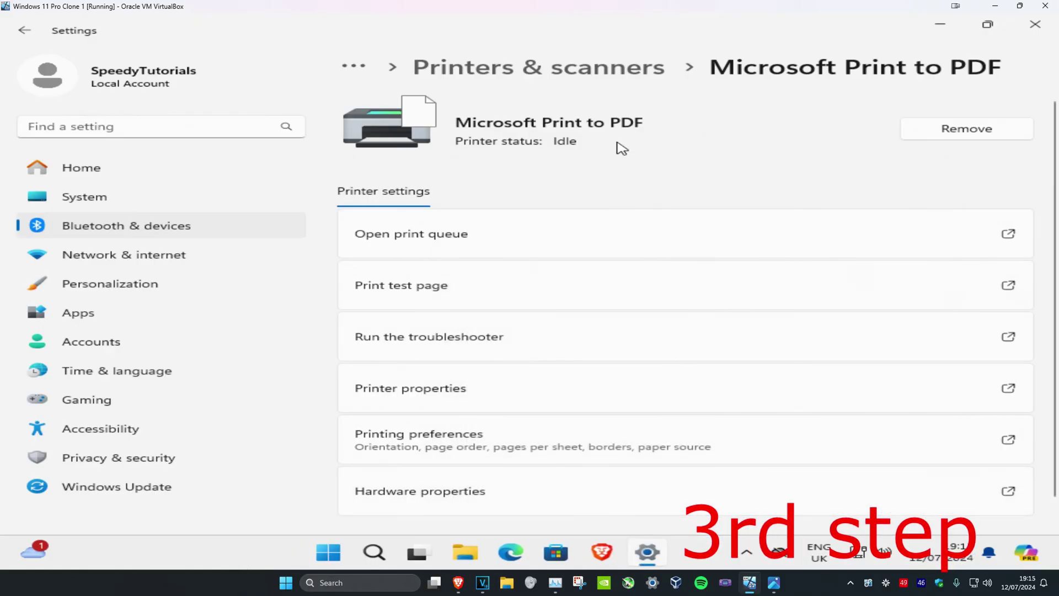
Return to Printers & scanners and start an Add device printer search
click(25, 30)
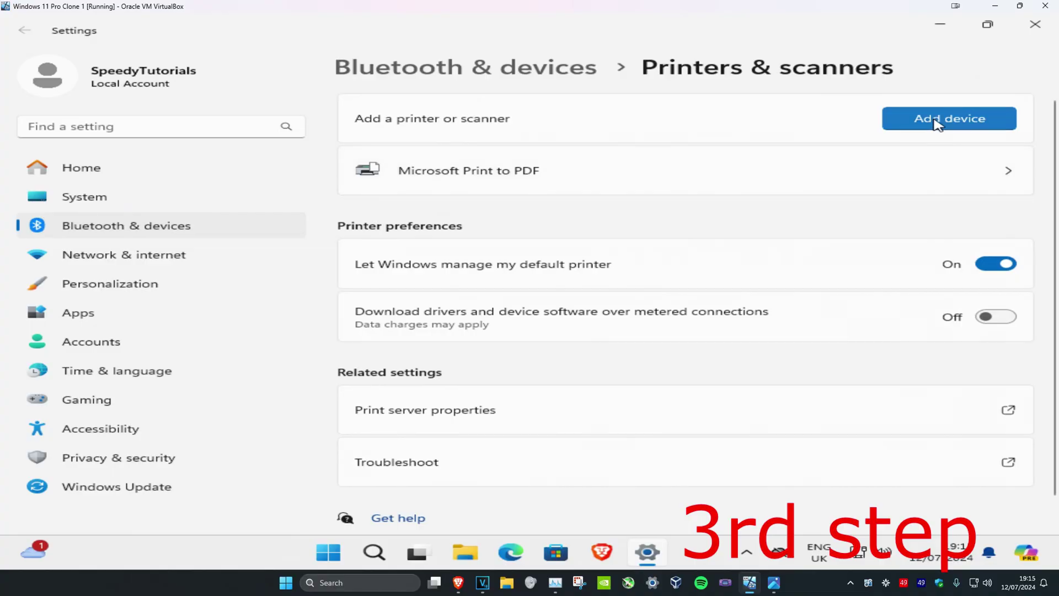
click(938, 123)
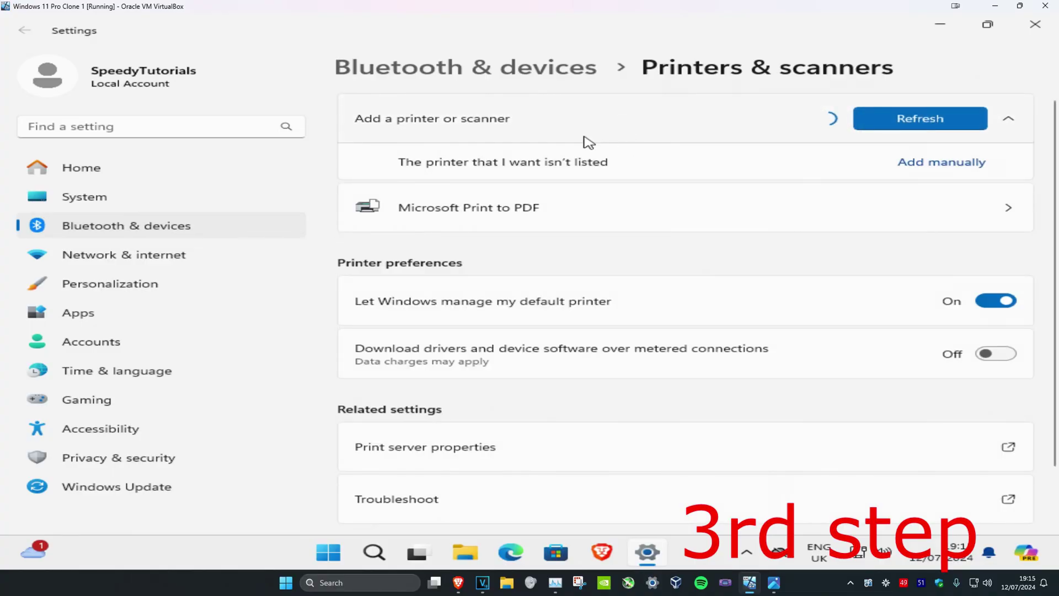
Add a printer manually, choosing 'Select a shared printer by name' and focusing its name field
click(914, 165)
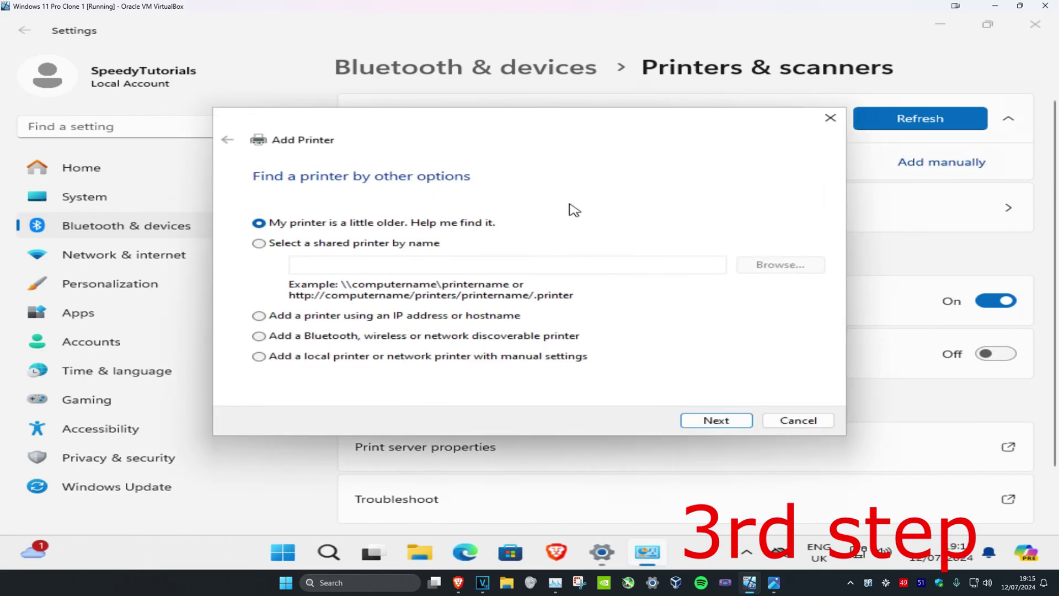
click(354, 245)
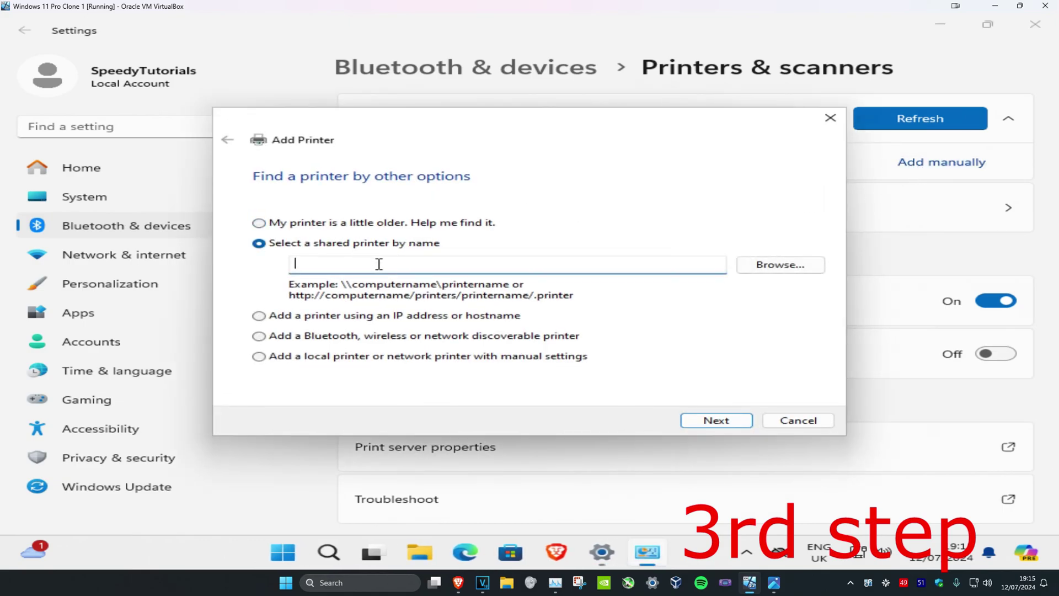
click(368, 263)
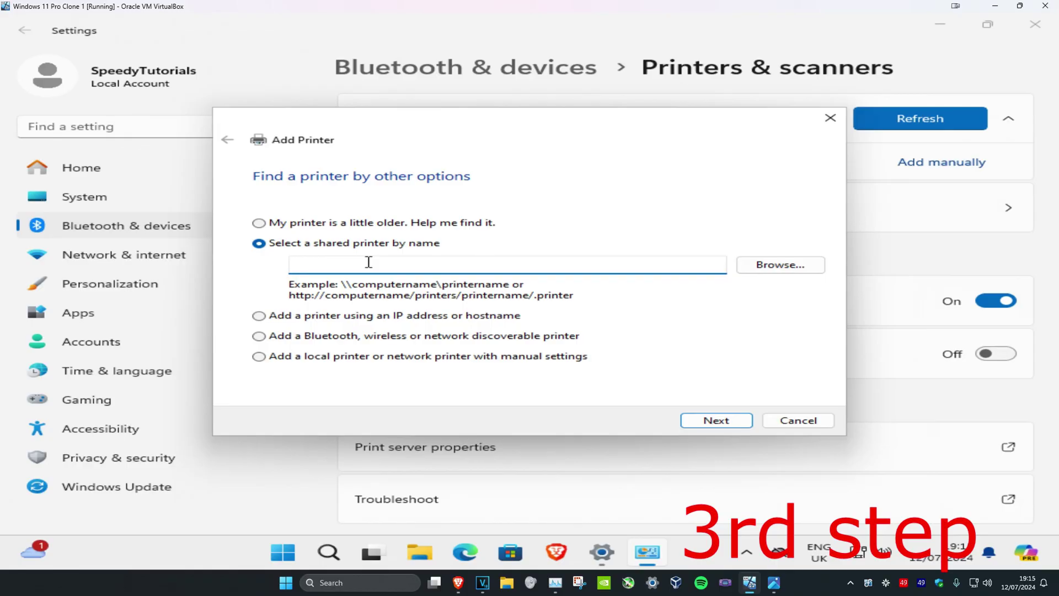